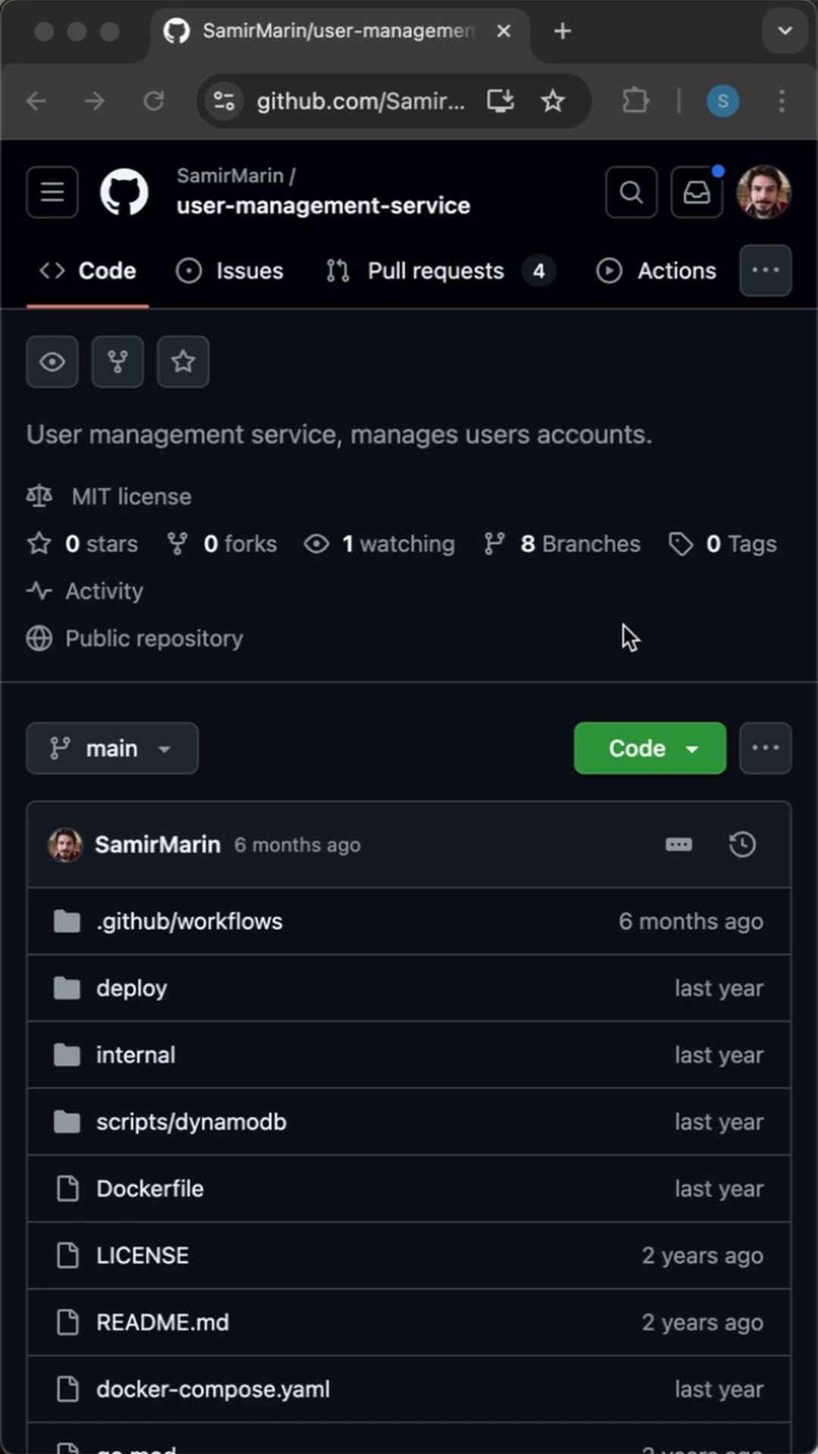
Change the repository URL from github.com to github.dev to load it in the web editor.
double_click(354, 103)
text(dev)
key(Return)
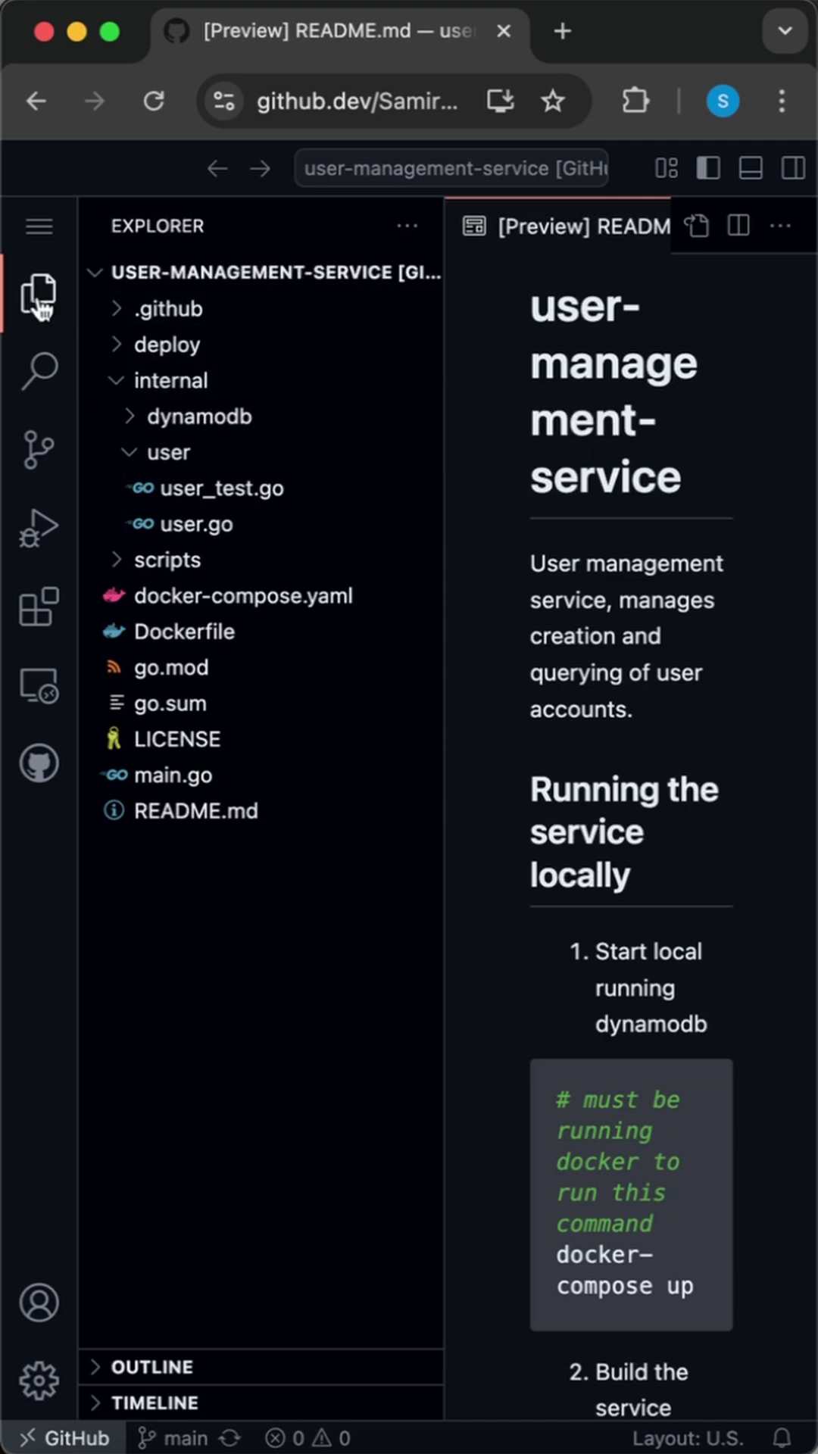
mouse_move(227, 273)
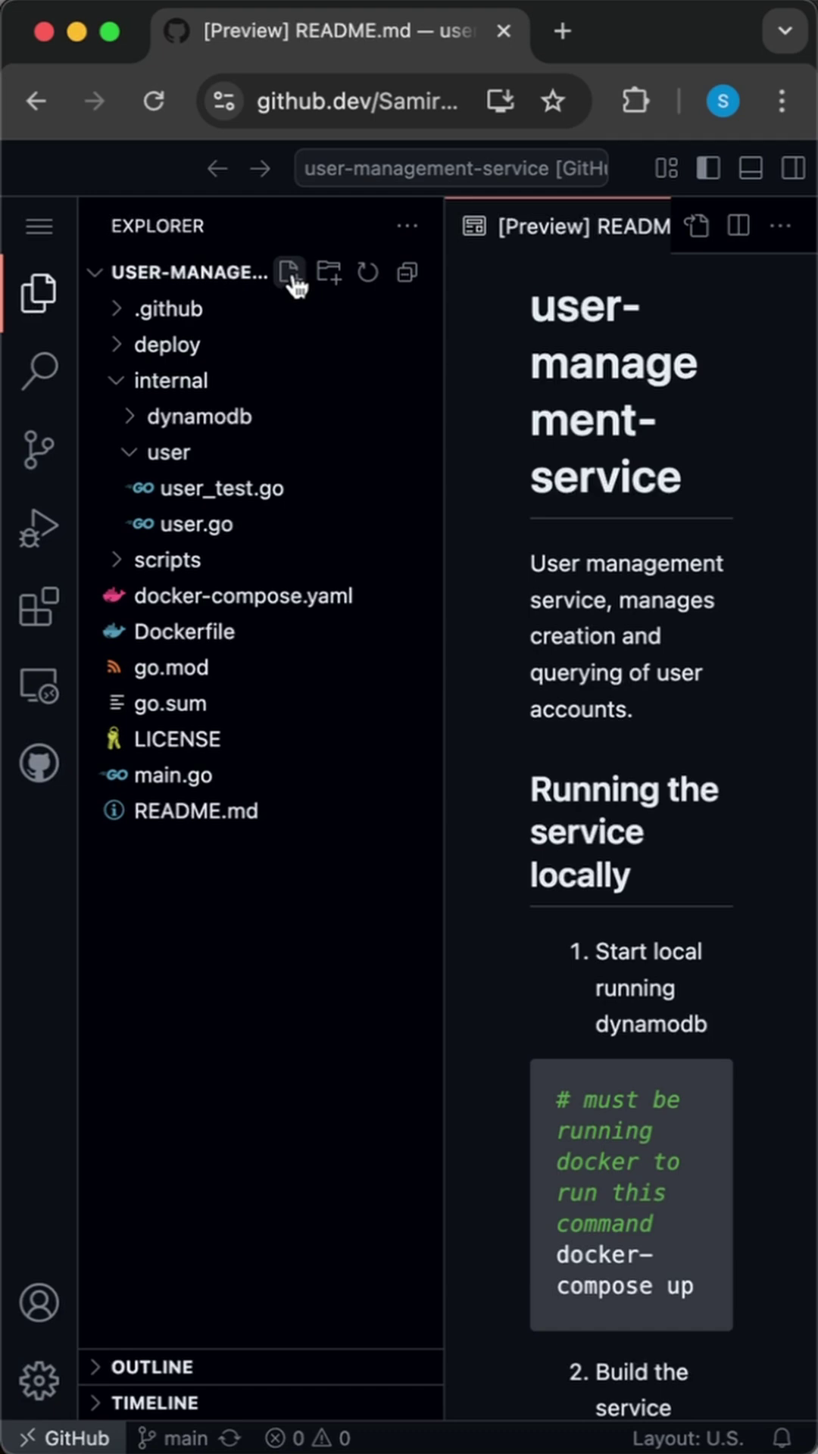
Create new files diff1 and diff2, pasting the settings text into diff2.
click(291, 273)
text(diff1)
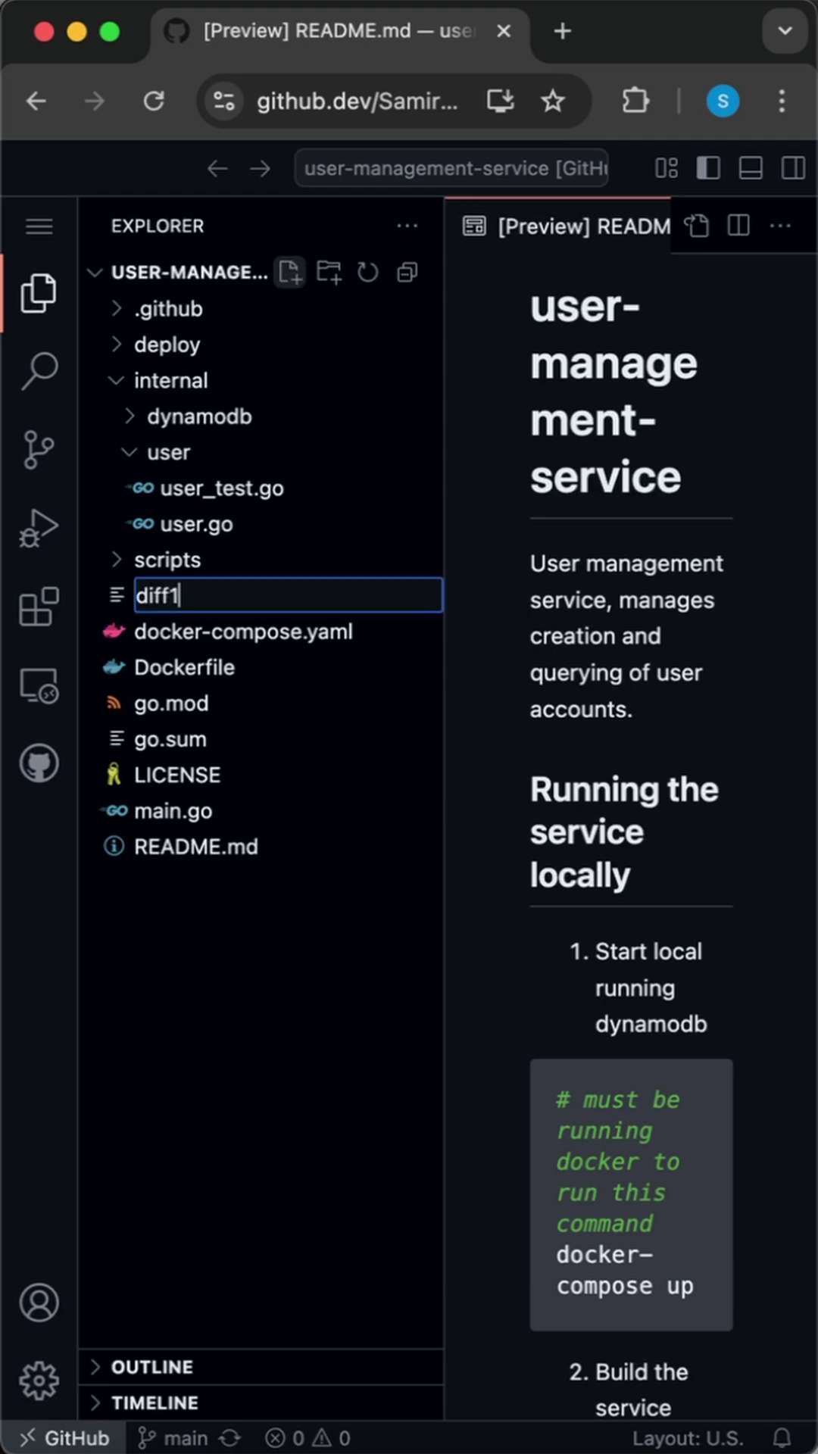
key(Return)
click(291, 275)
text(diff2)
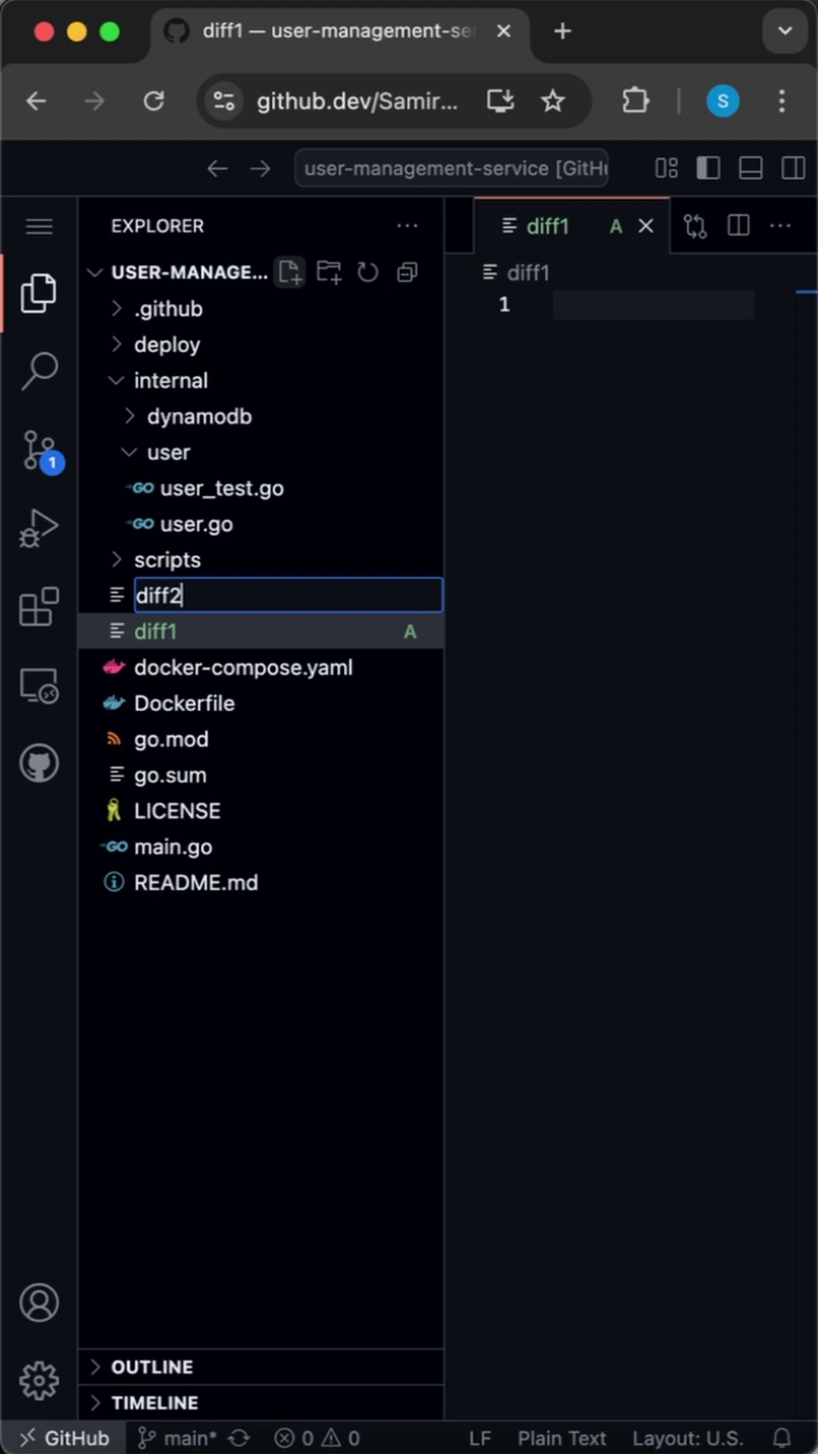
key(Return)
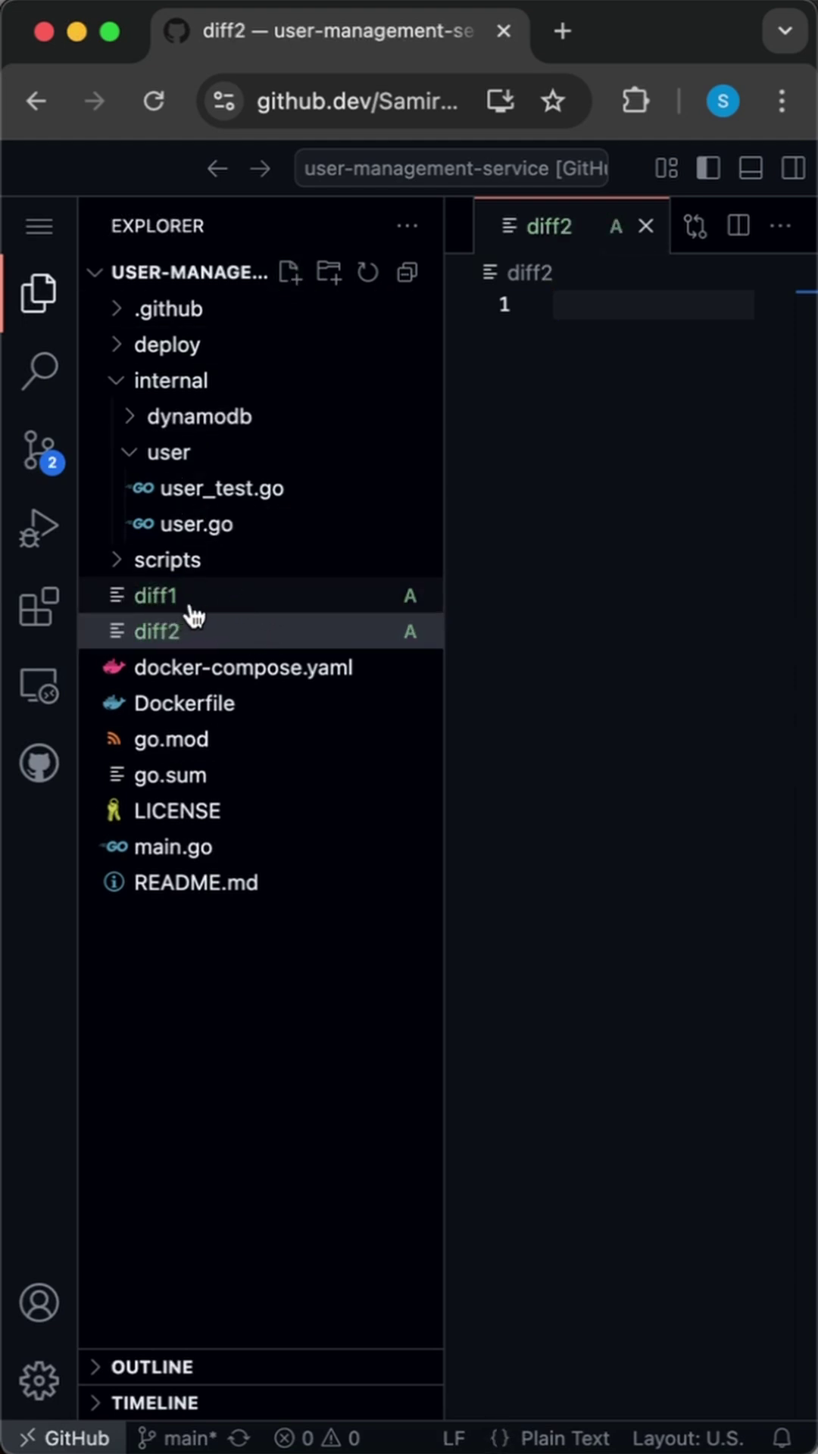
key(super+v)
Mark diff1 as the first file for comparison, then bring up diff2's file actions.
click(193, 594)
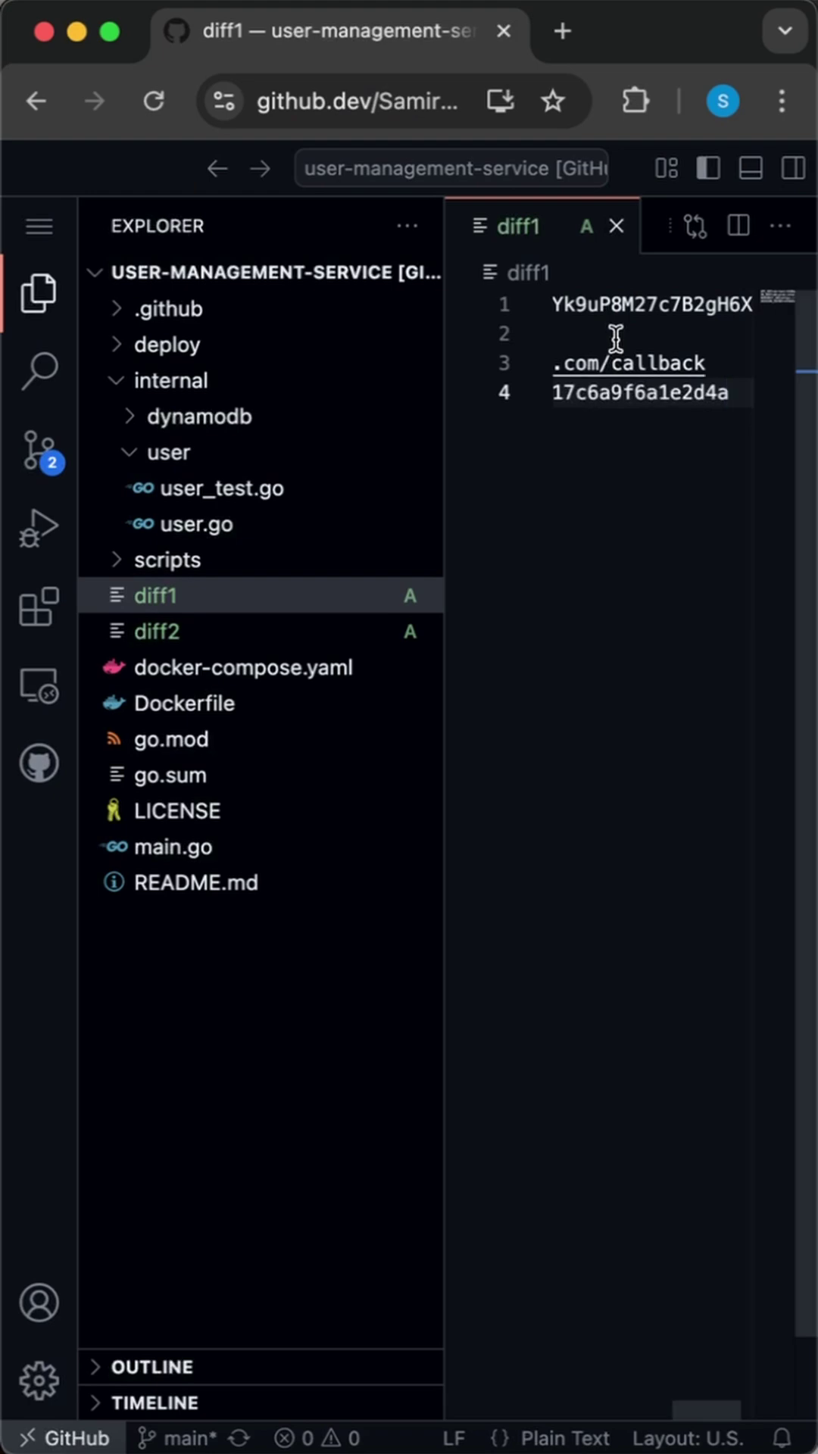
right_click(166, 602)
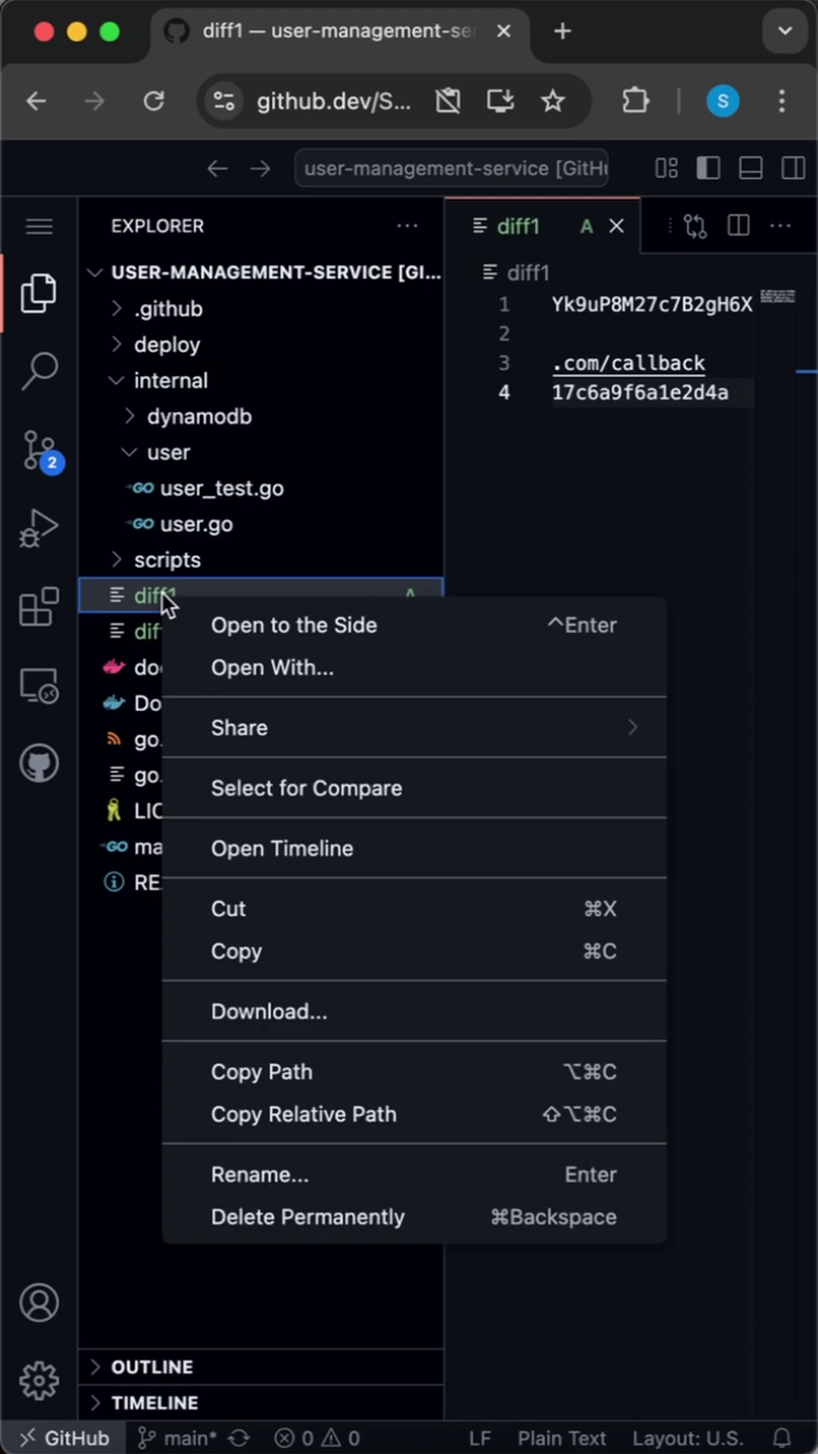
click(309, 792)
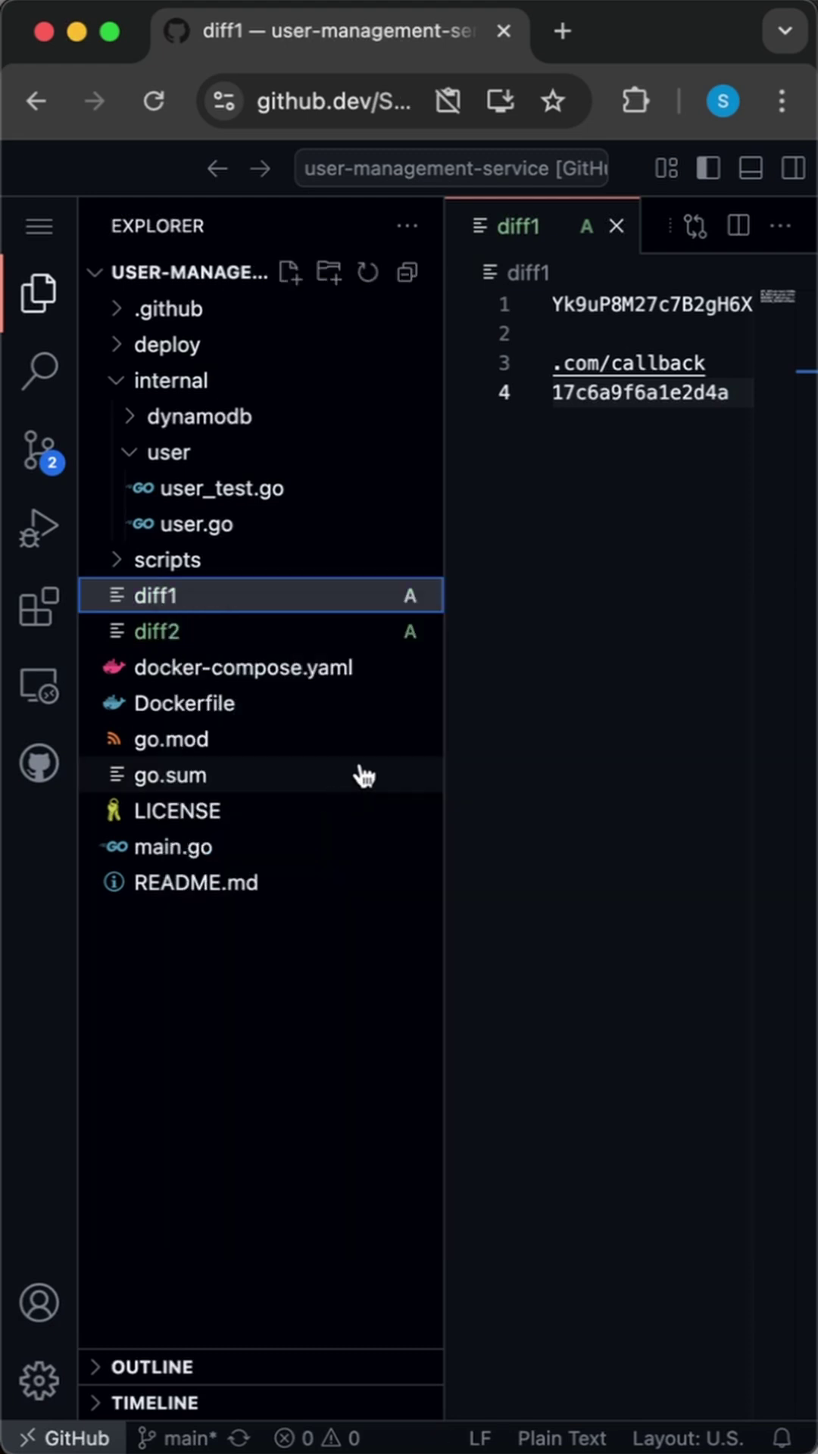
click(168, 643)
right_click(166, 643)
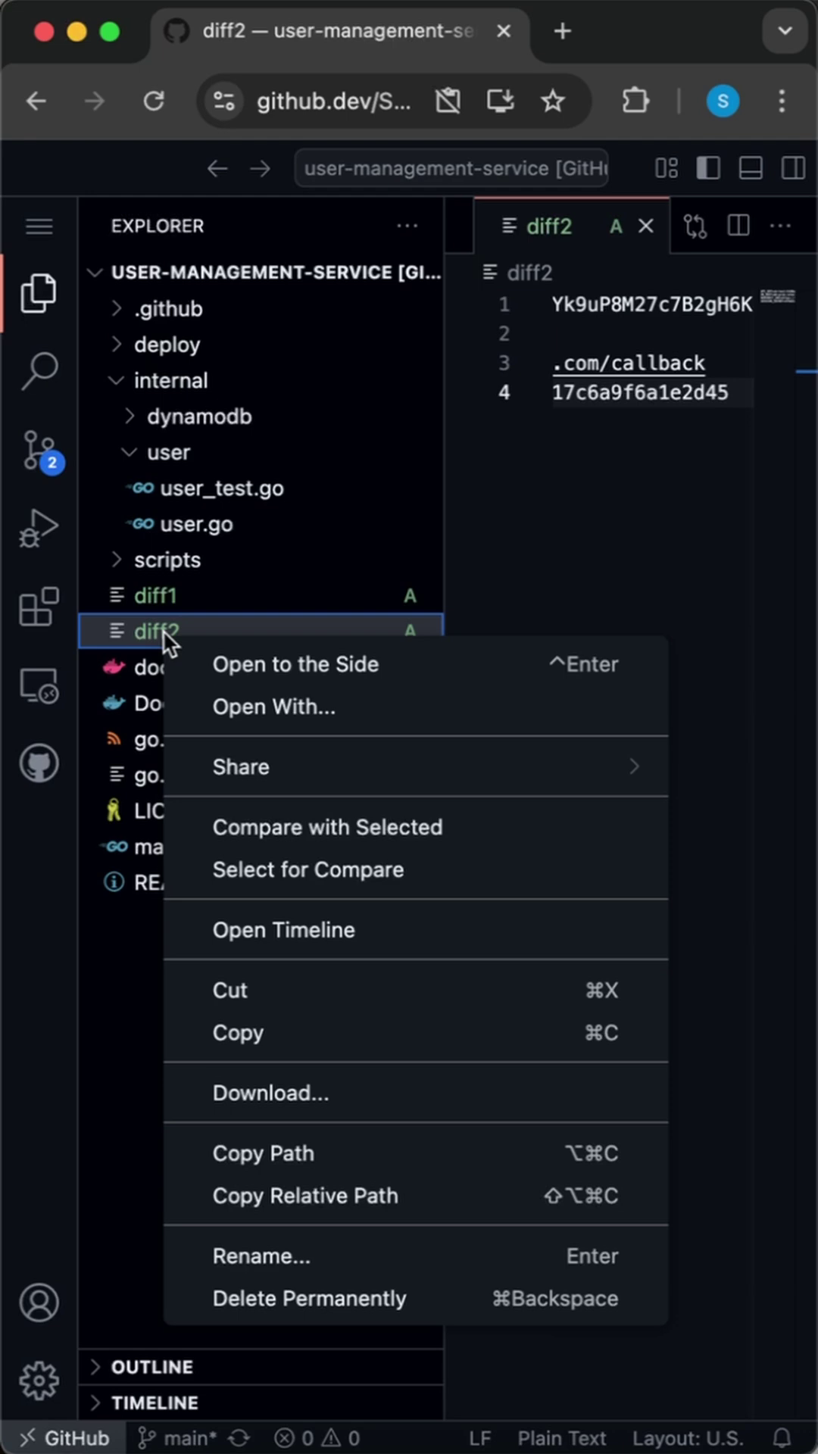
Compare diff2 with diff1 and hide the sidebar so the diff spans the full width.
click(341, 827)
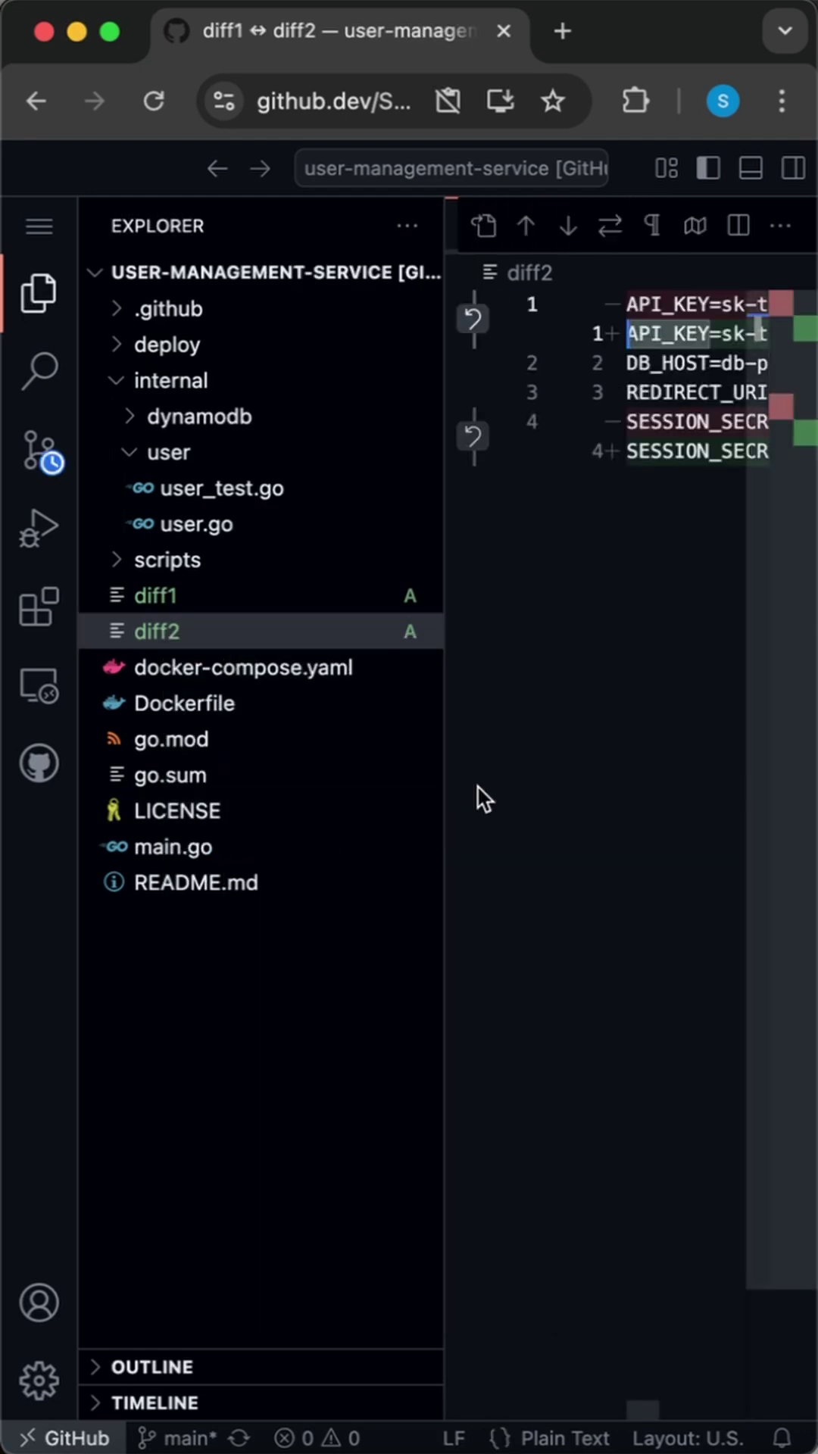
key(ctrl+b)
scroll(370, 728, right, 1)
scroll(371, 728, right, 2)
scroll(370, 728, right, 2)
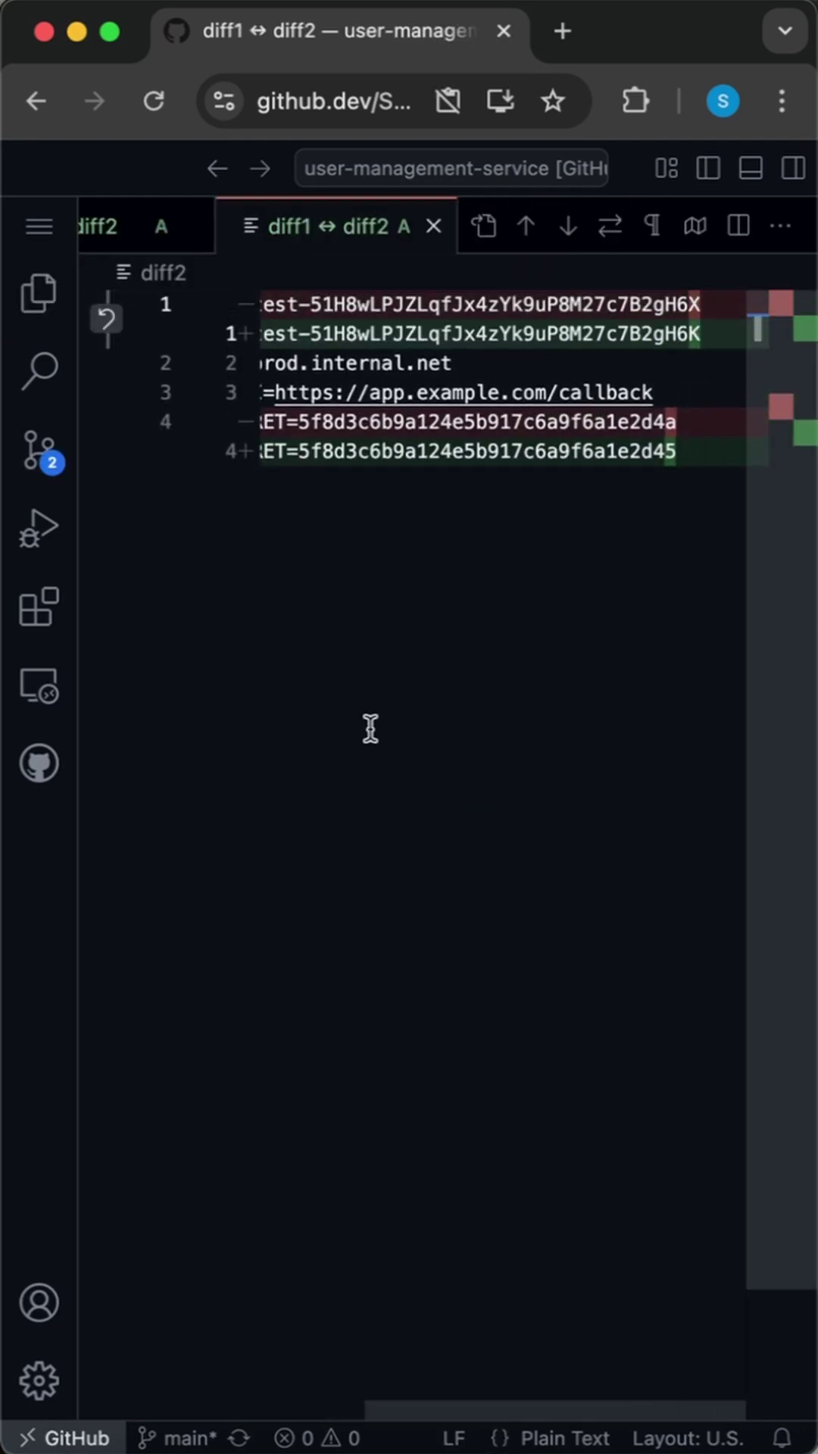
scroll(371, 728, left, 3)
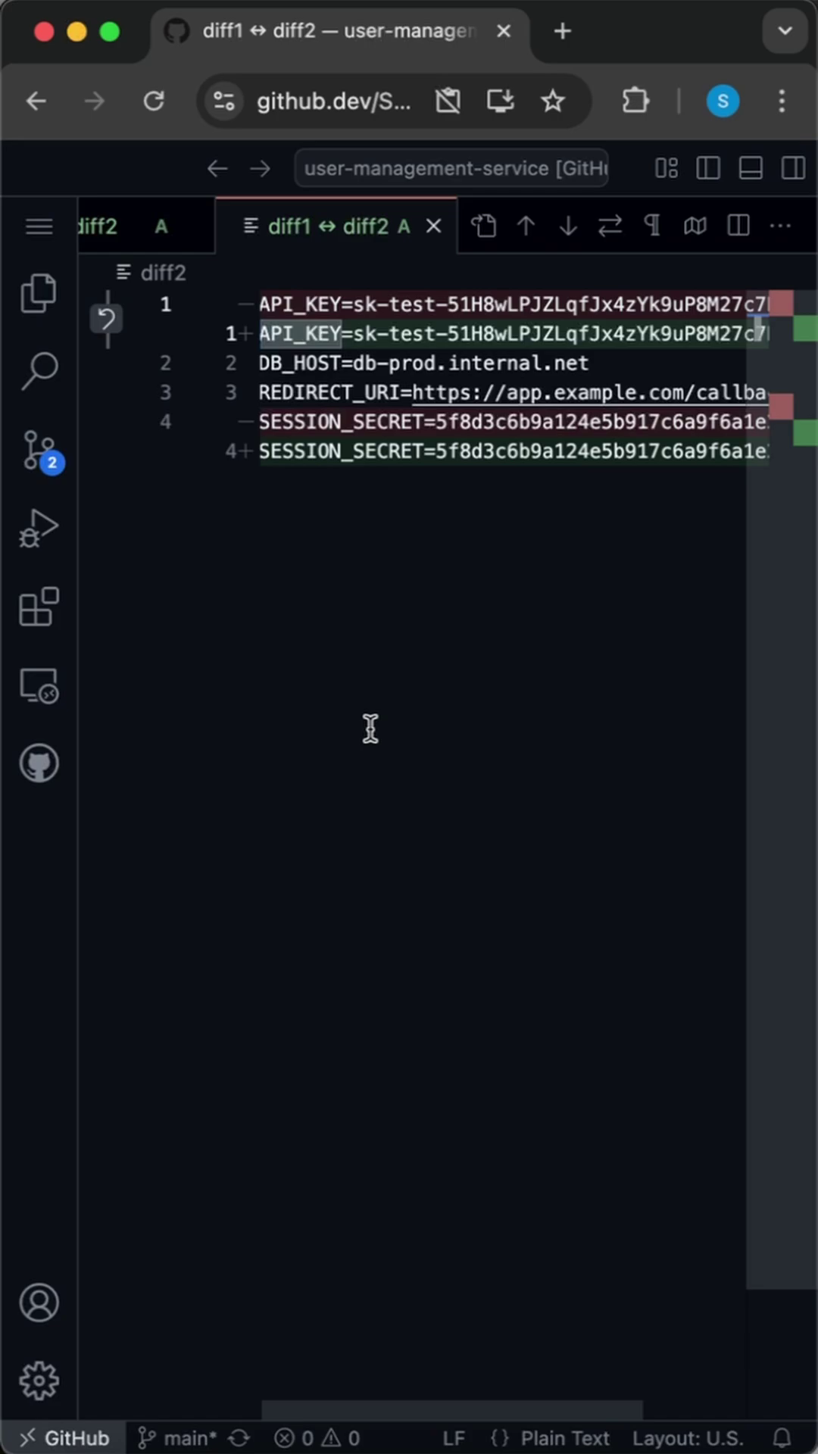